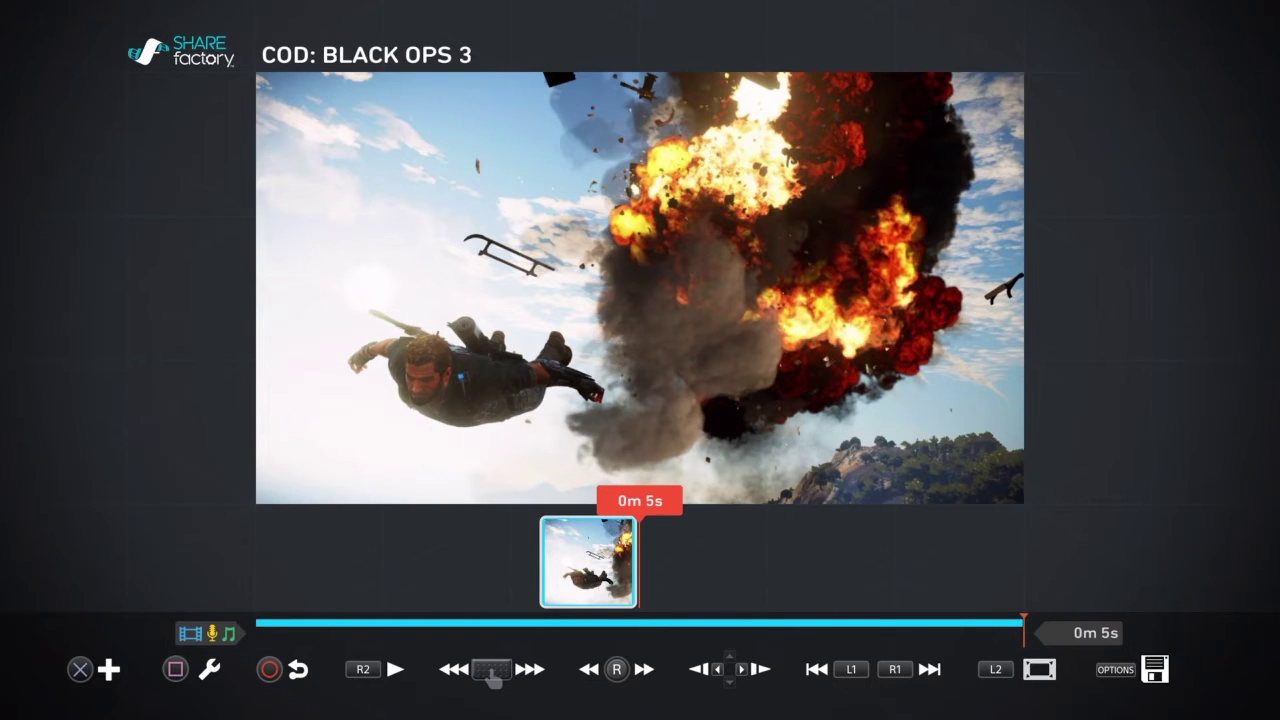
- Add the Charlie, Charlie menu recording after the explosion clip
key(Return)
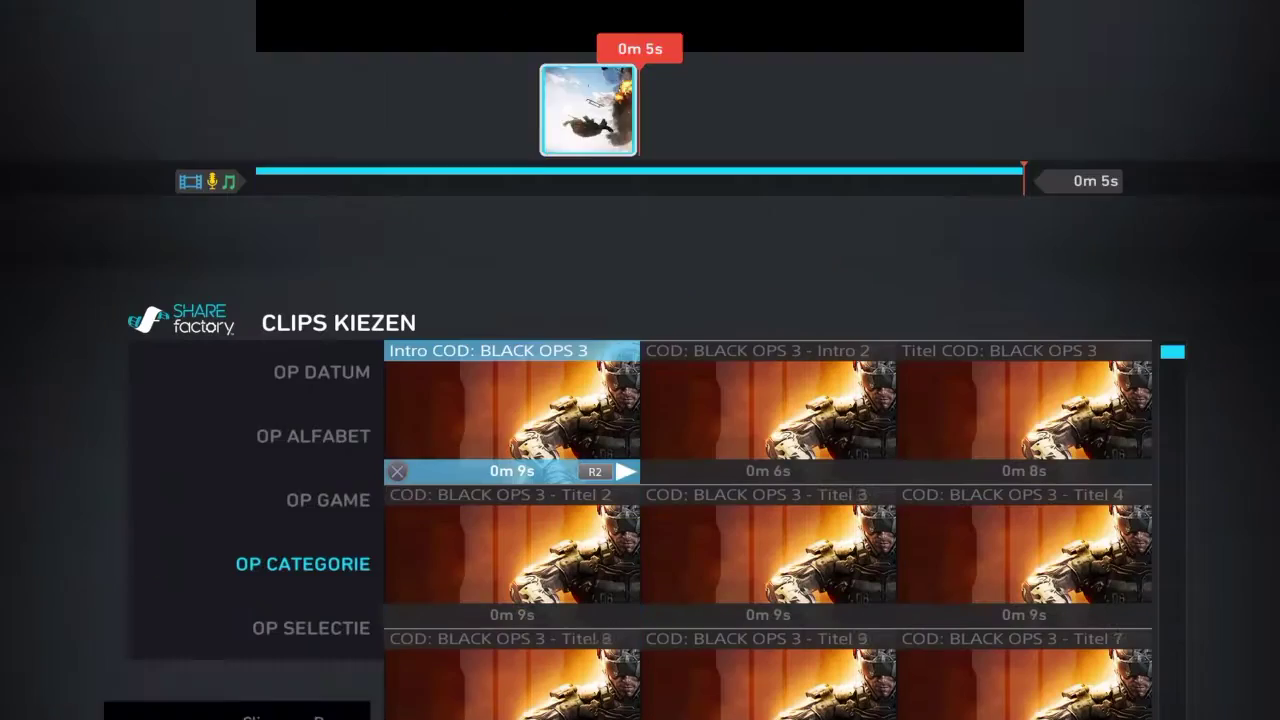
key(Down)
key(Down)
key(Down)
key(Down)
key(Down)
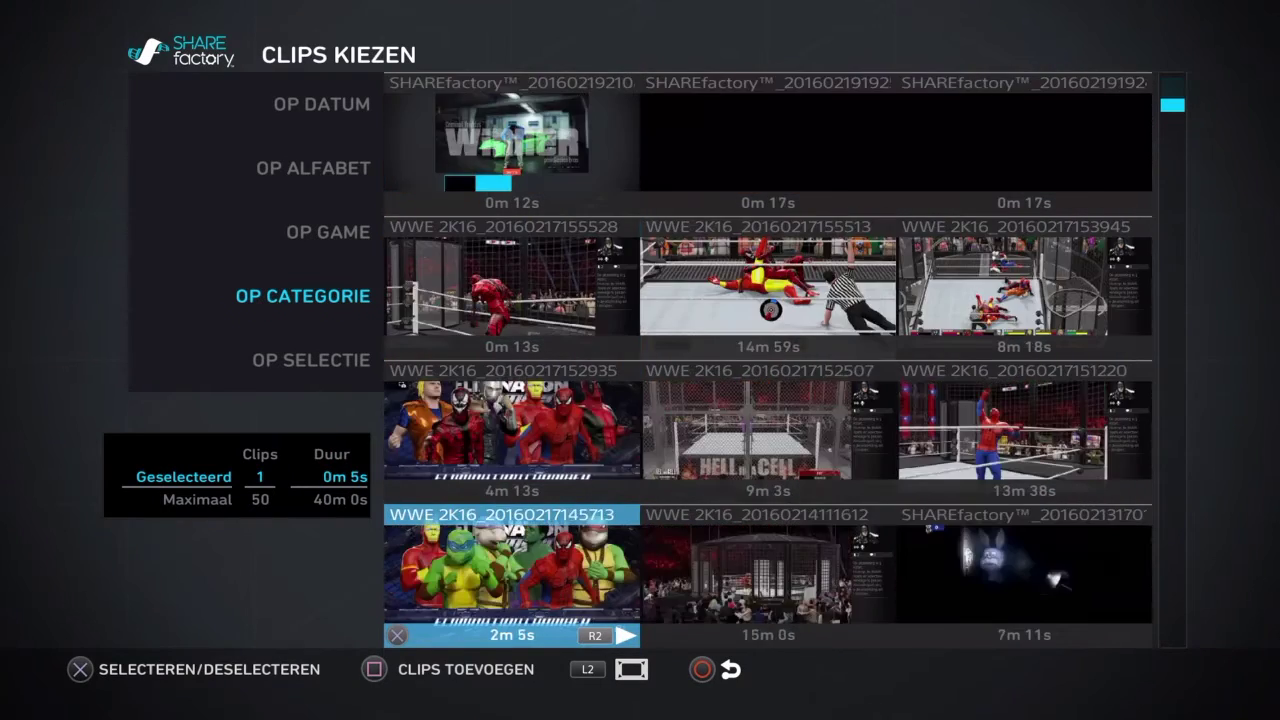
key(Down)
key(Down)
key(Down)
key(Down)
key(Down)
key(Up)
key(Up)
key(Right)
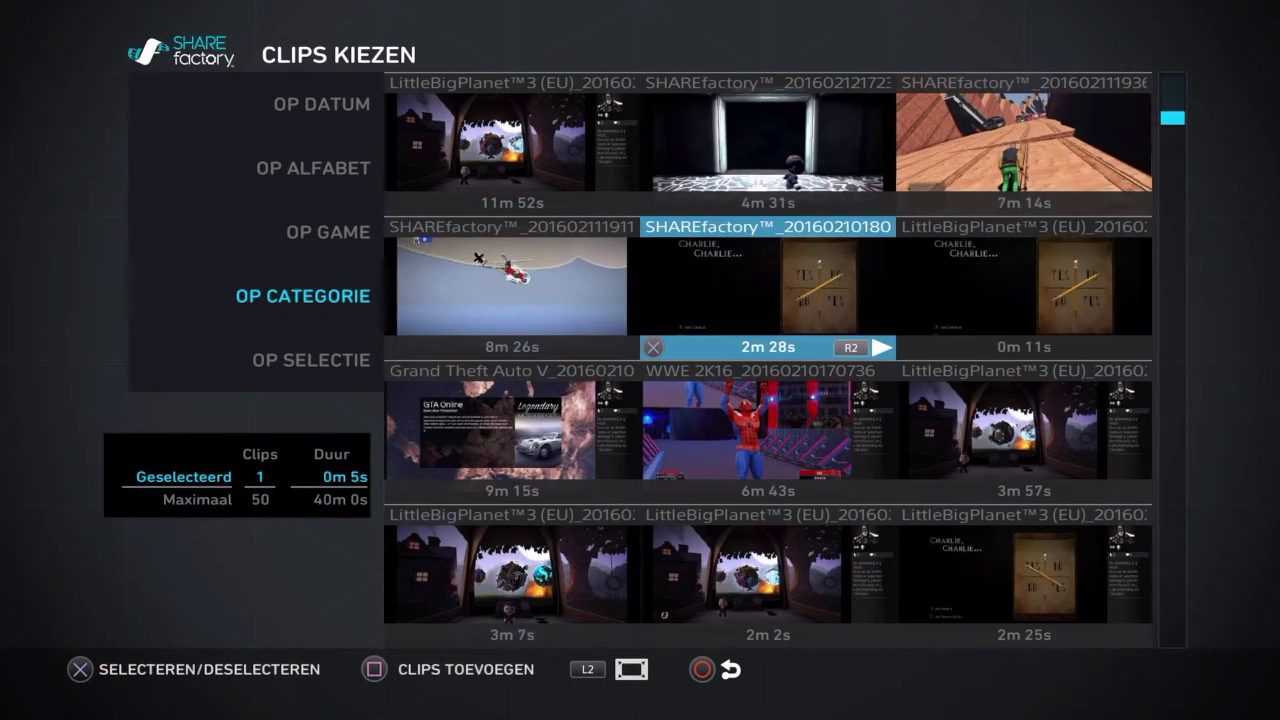
key(Return)
key(Return)
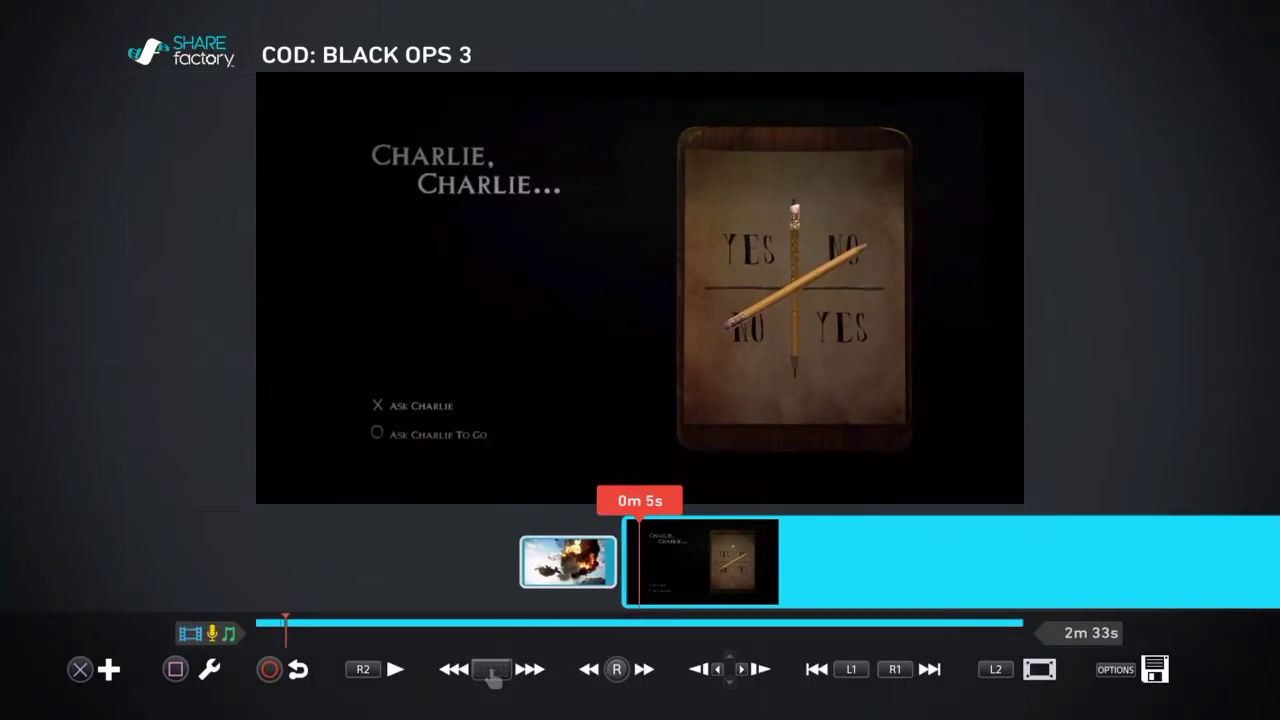
key(Return)
- Try a text effect in the blocky pixel style, then erase the typed letters
key(Right)
key(Right)
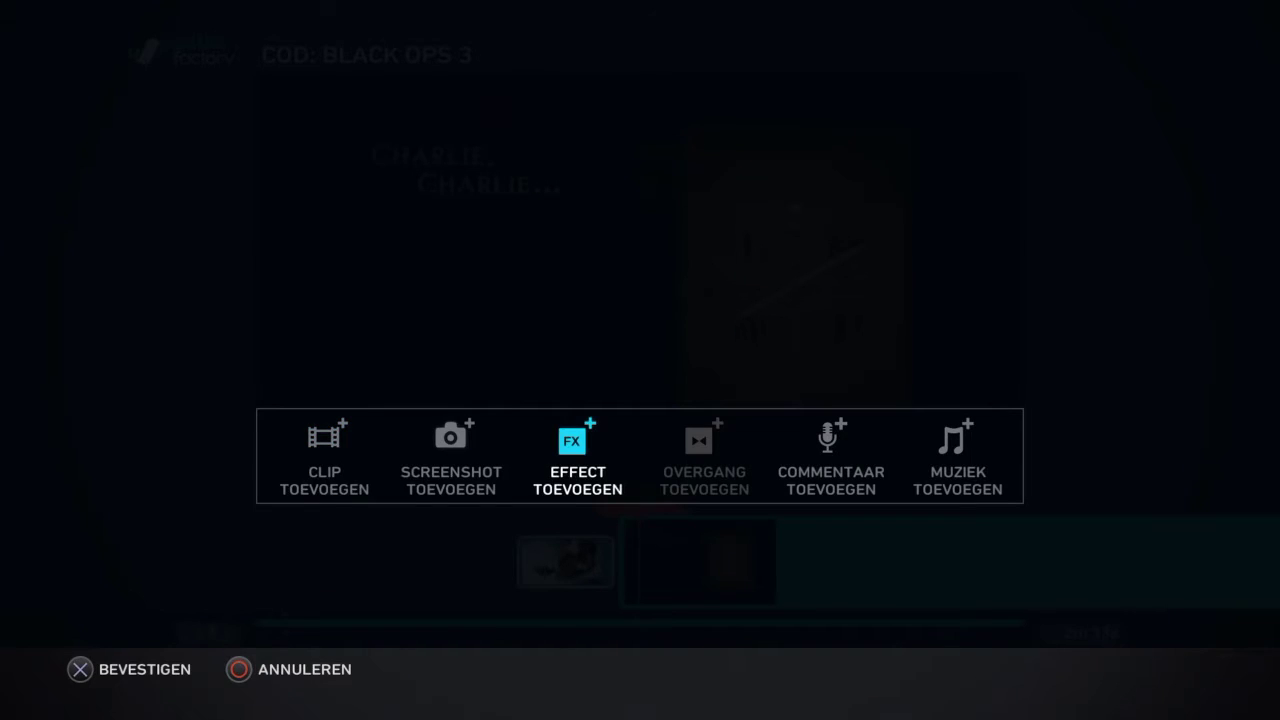
key(Return)
key(Right)
key(Down)
key(Down)
key(Down)
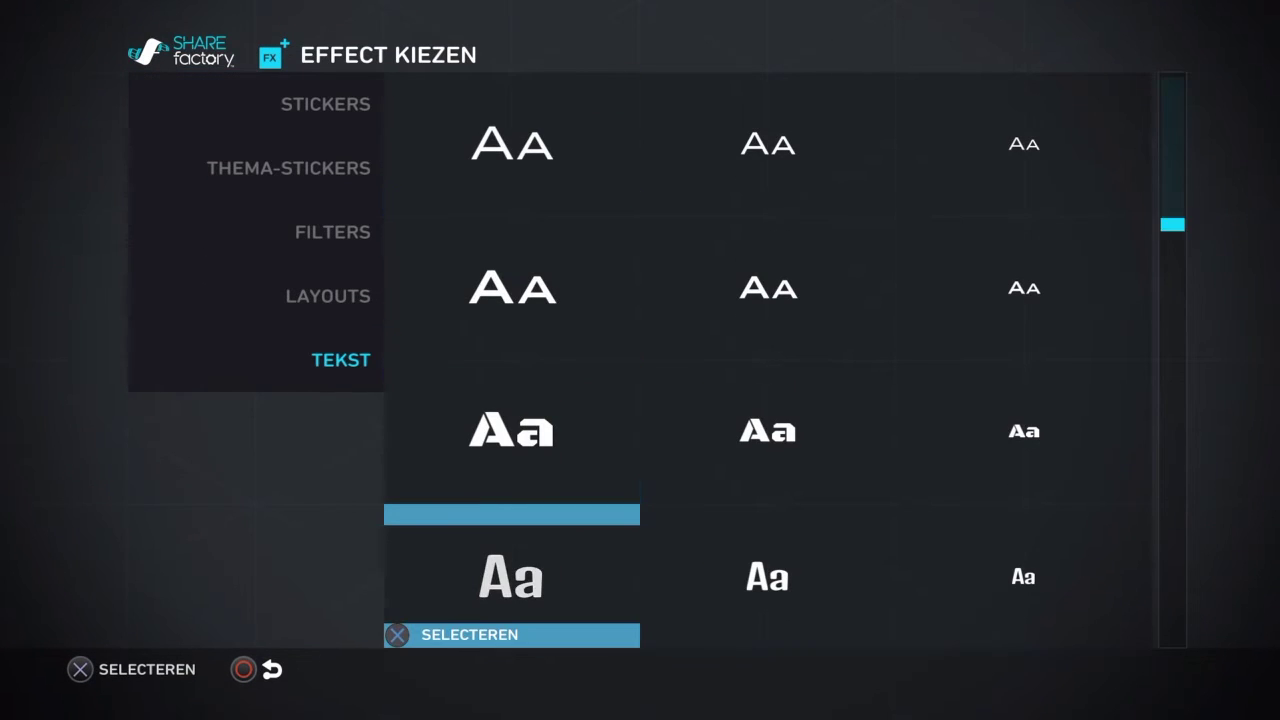
key(Down)
key(Down)
key(Down)
key(Down)
key(Down)
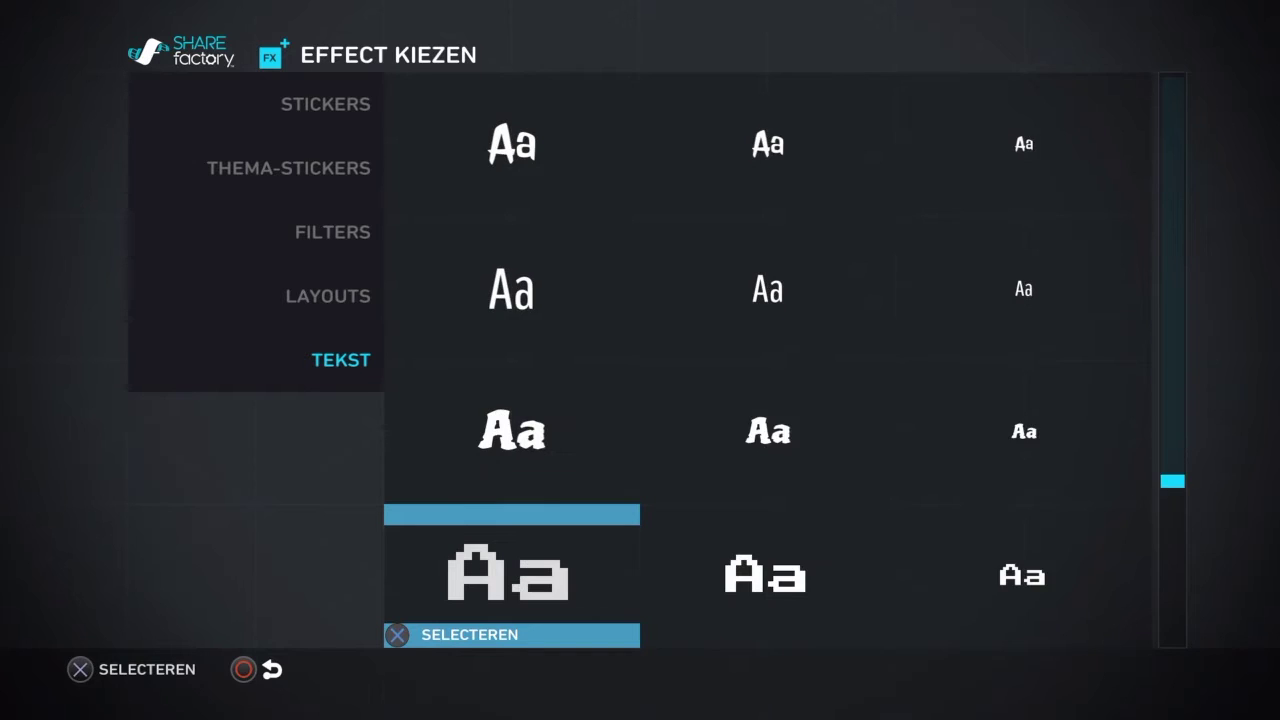
key(Return)
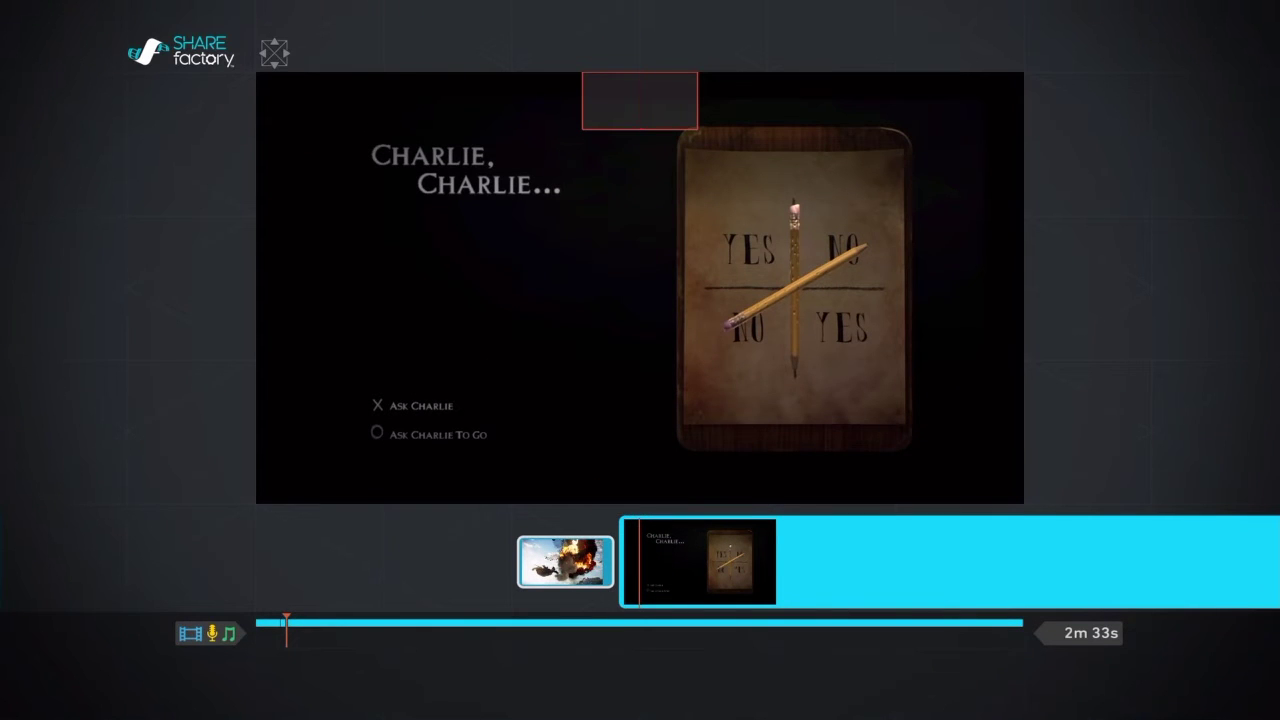
text(C)
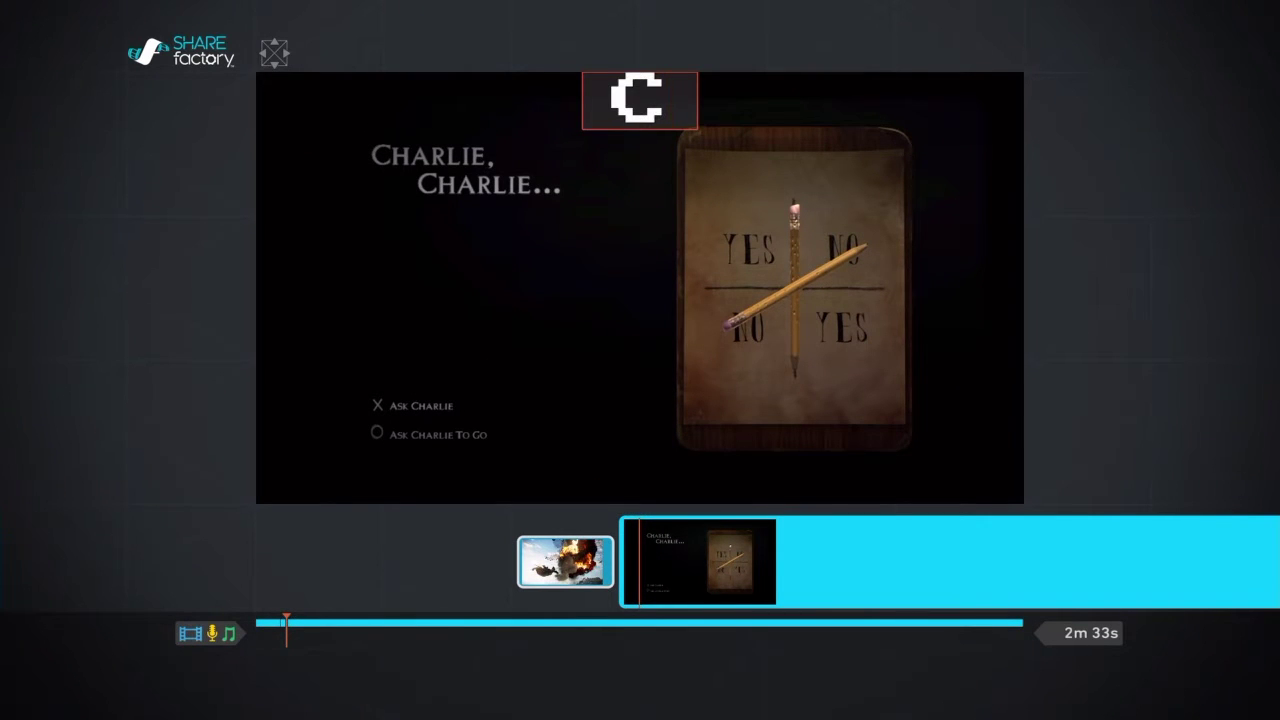
text(HA)
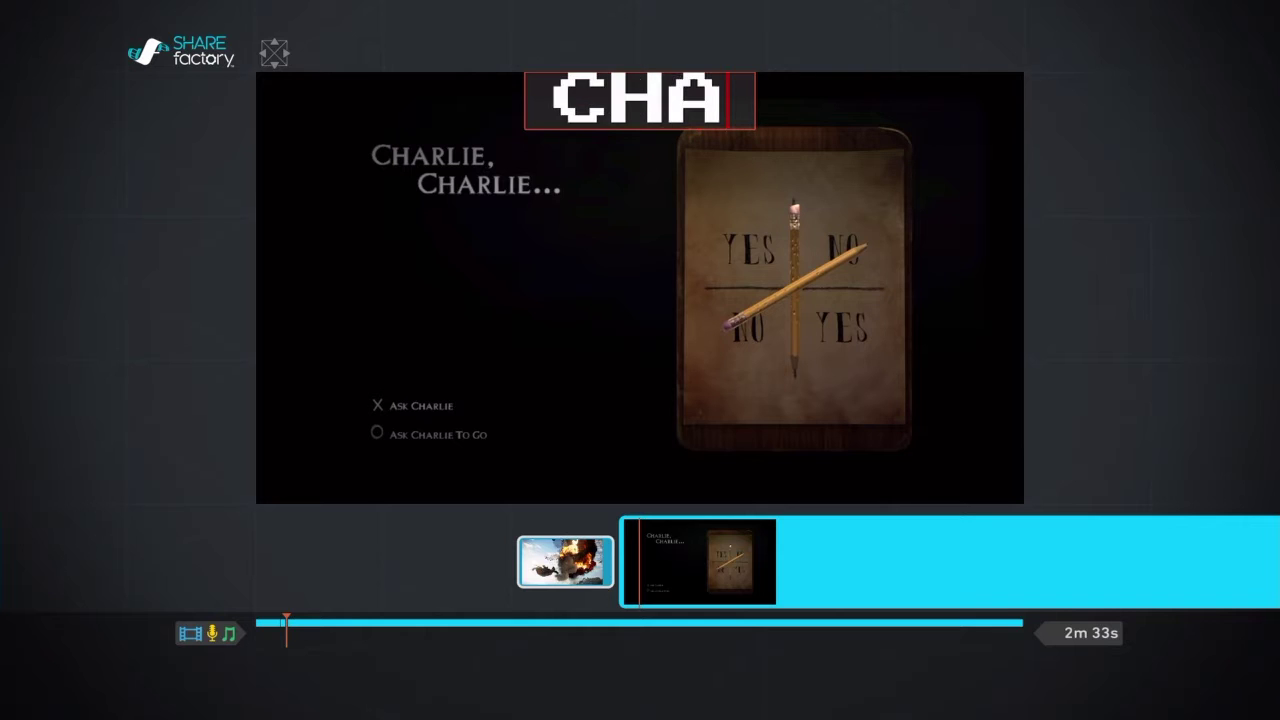
text(RLI)
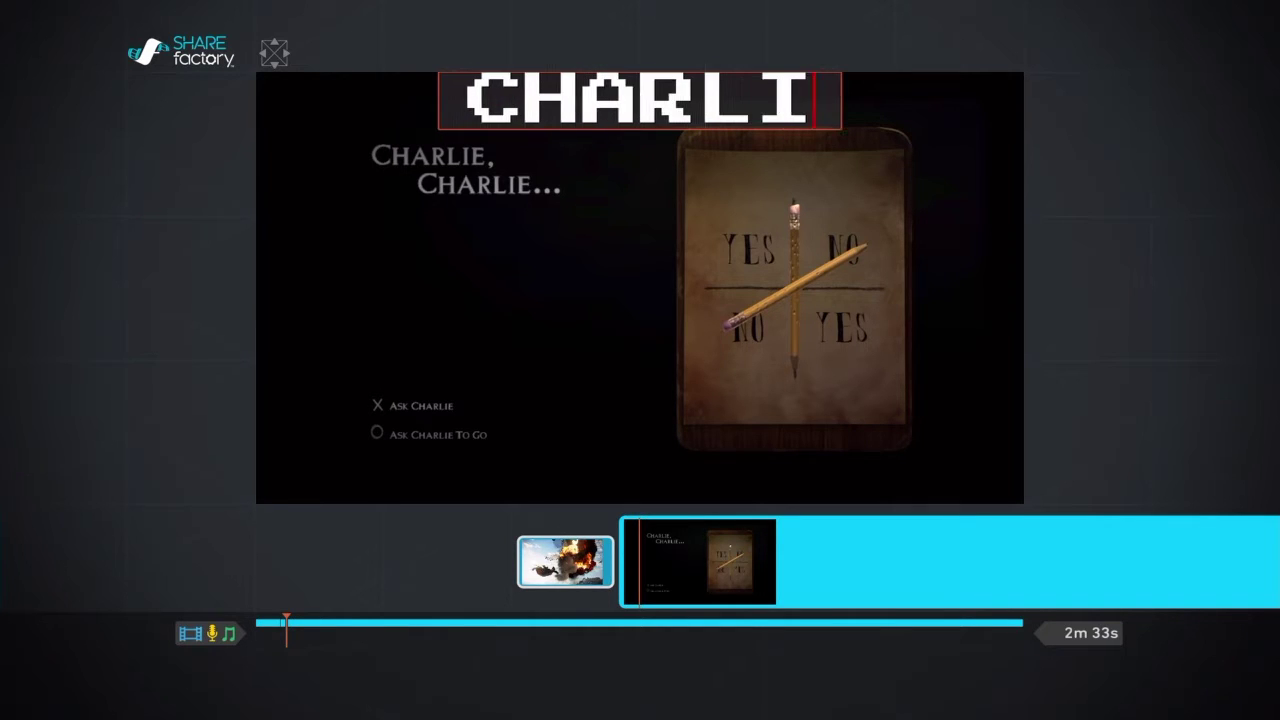
text(E)
key(BackSpace)
key(BackSpace)
key(BackSpace)
key(BackSpace)
- Add a bold wide-font text layer reading 'CHARLIE CHARLIE'
key(Escape)
key(Escape)
key(Return)
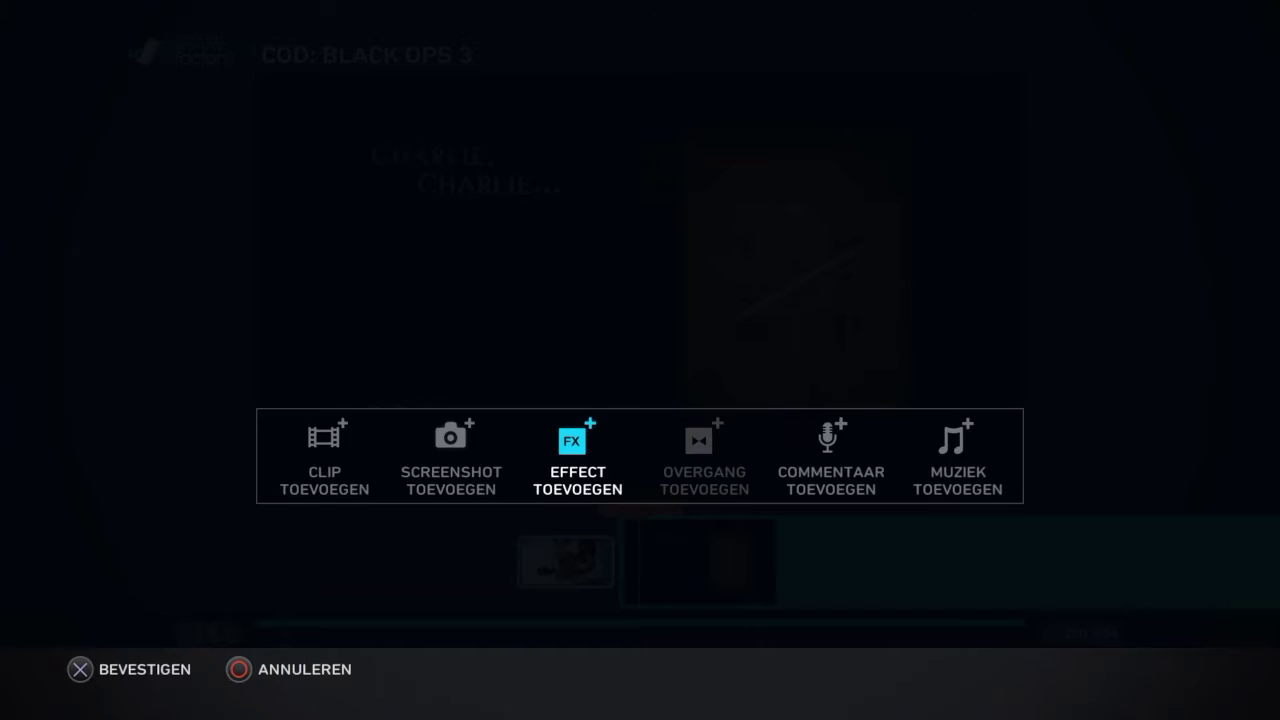
key(Return)
key(Return)
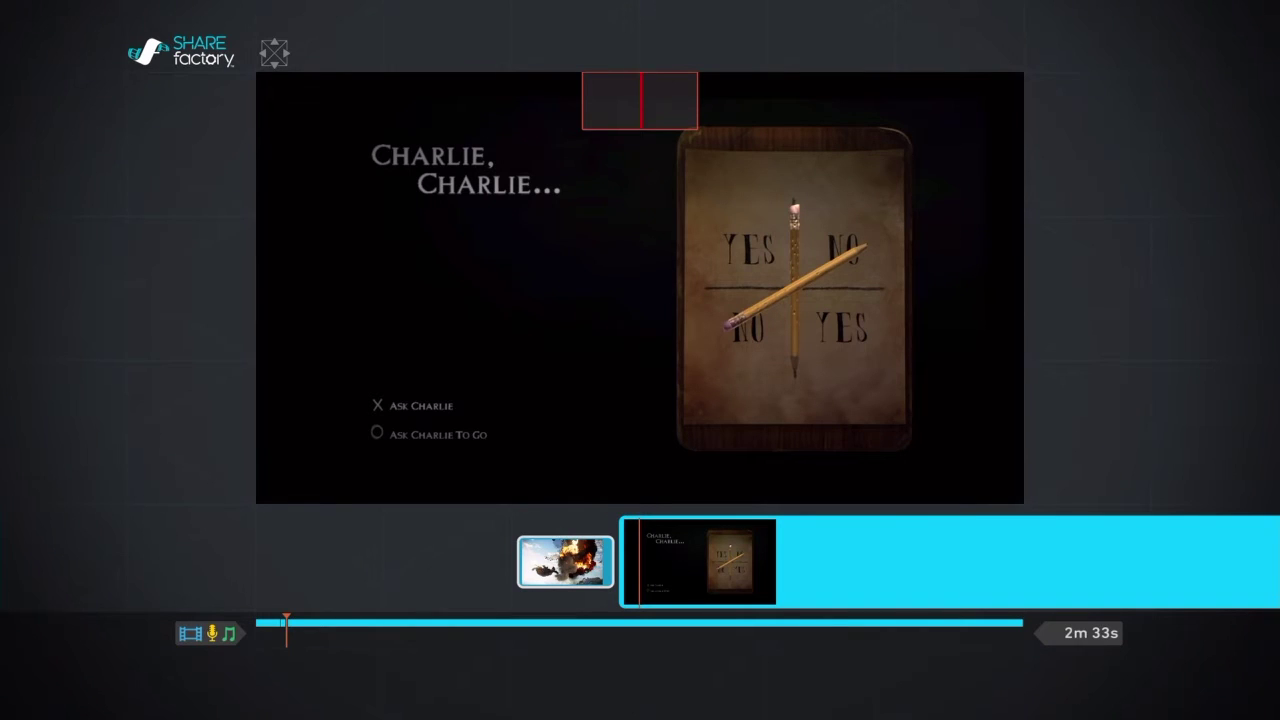
text(CH)
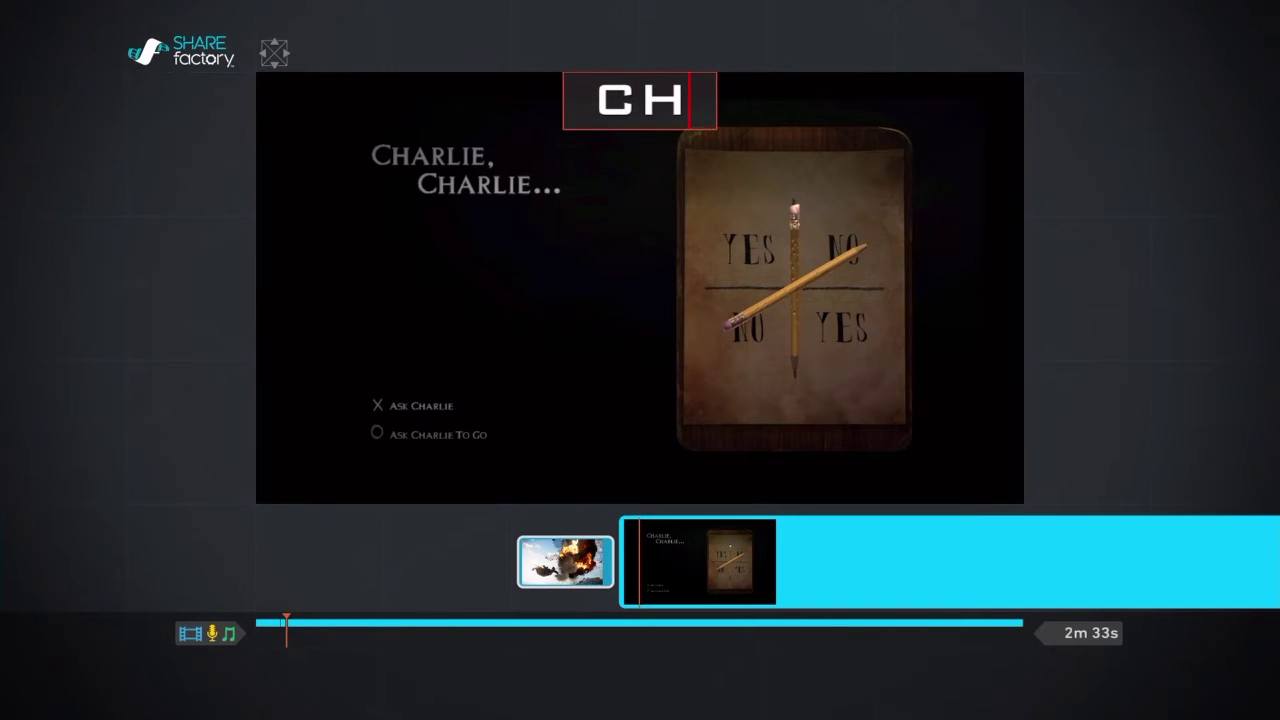
text(AR)
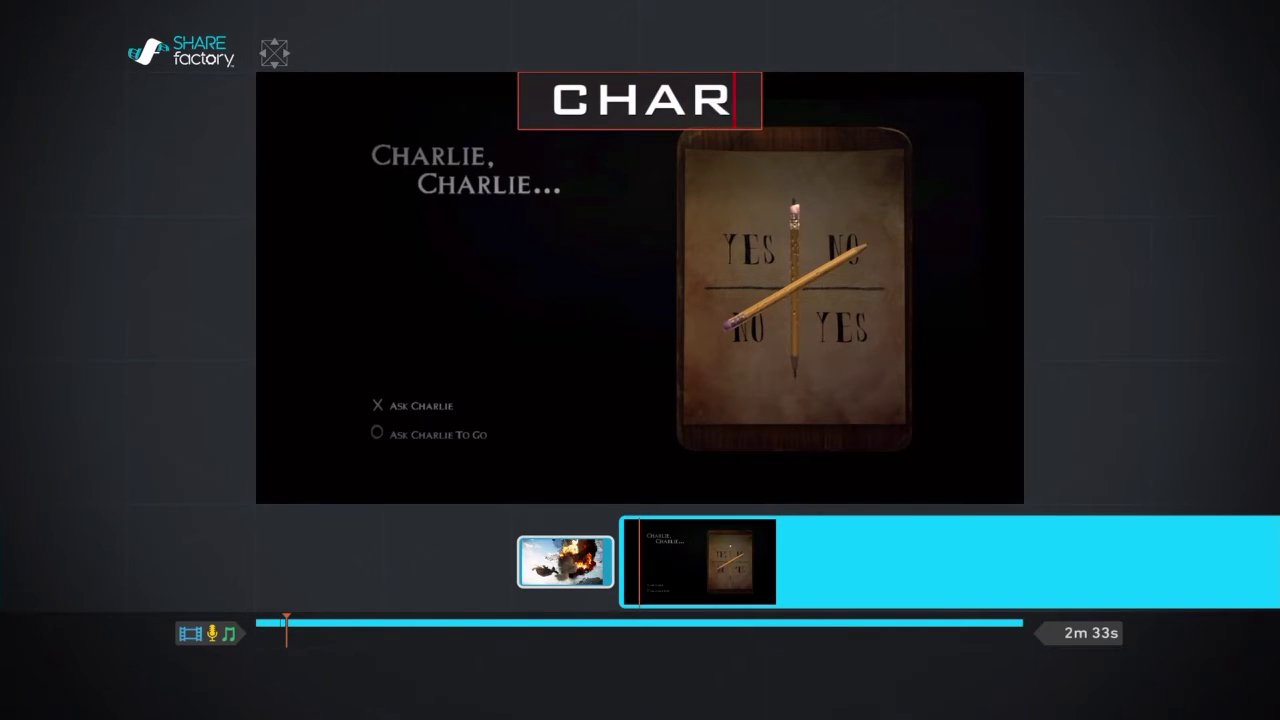
text(LIE)
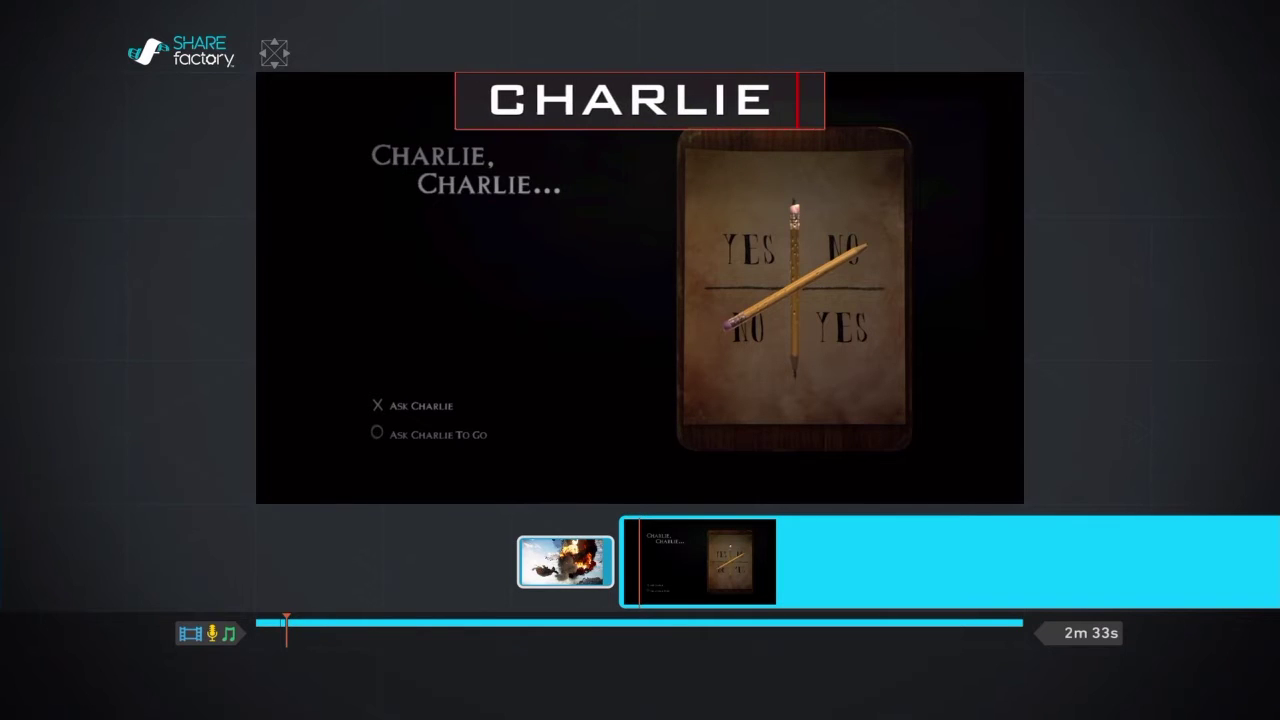
text( C)
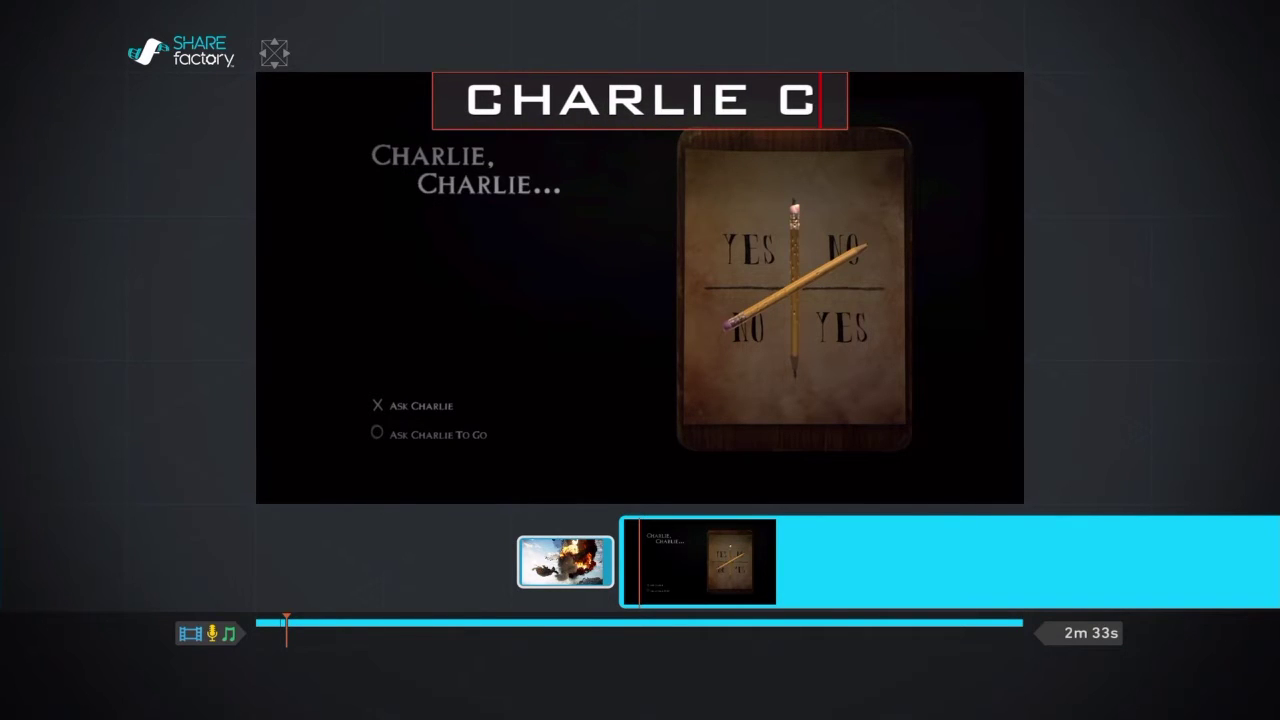
text(HARLIE)
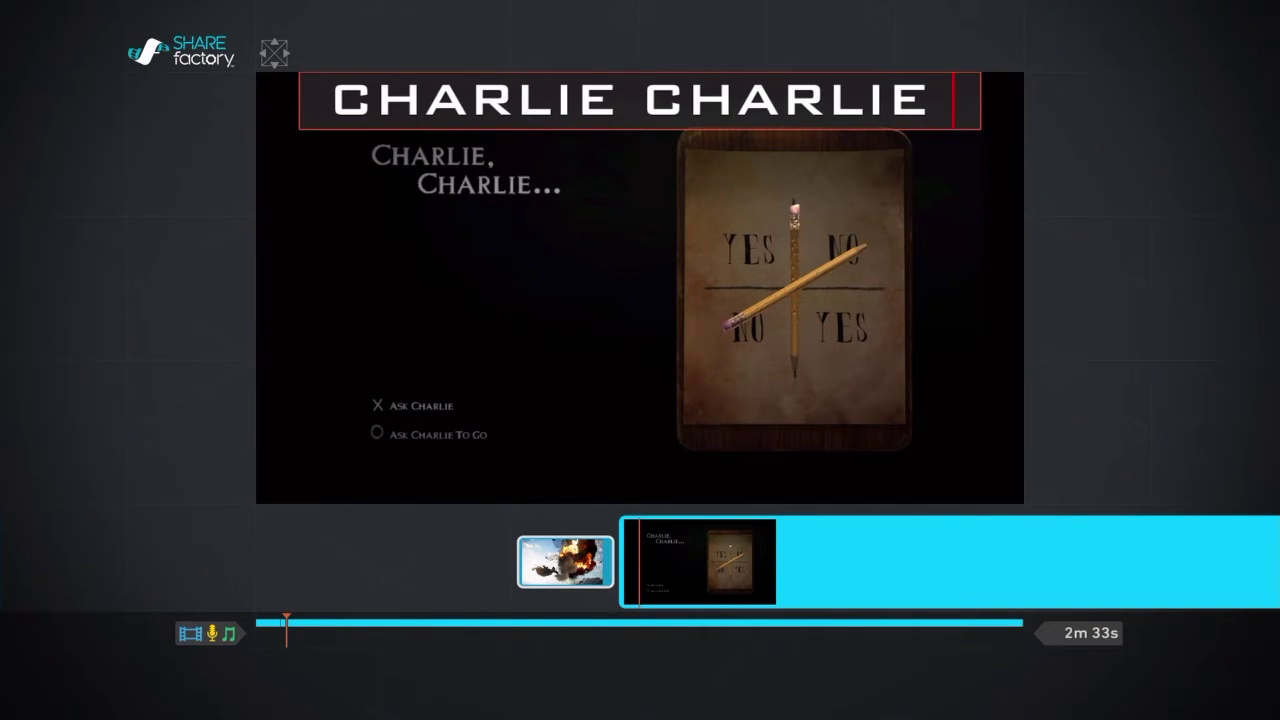
key(Return)
key(Left)
key(Left)
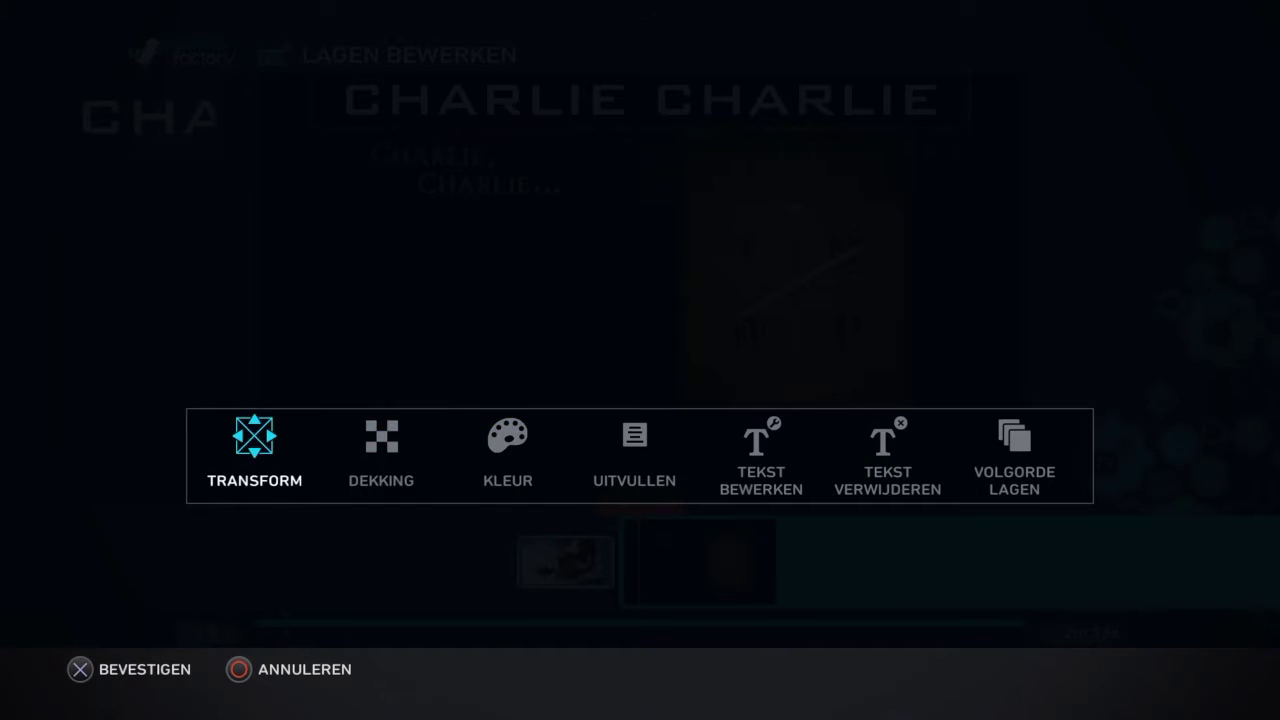
key(Return)
- Move the CHARLIE CHARLIE text down to the frame centre and colour it green
key(Down)
key(Down)
key(Return)
key(Right)
key(Right)
key(Return)
key(Down)
key(Down)
key(Down)
key(Down)
key(Right)
key(Right)
key(Right)
key(Right)
key(Right)
key(Right)
key(Return)
key(Return)
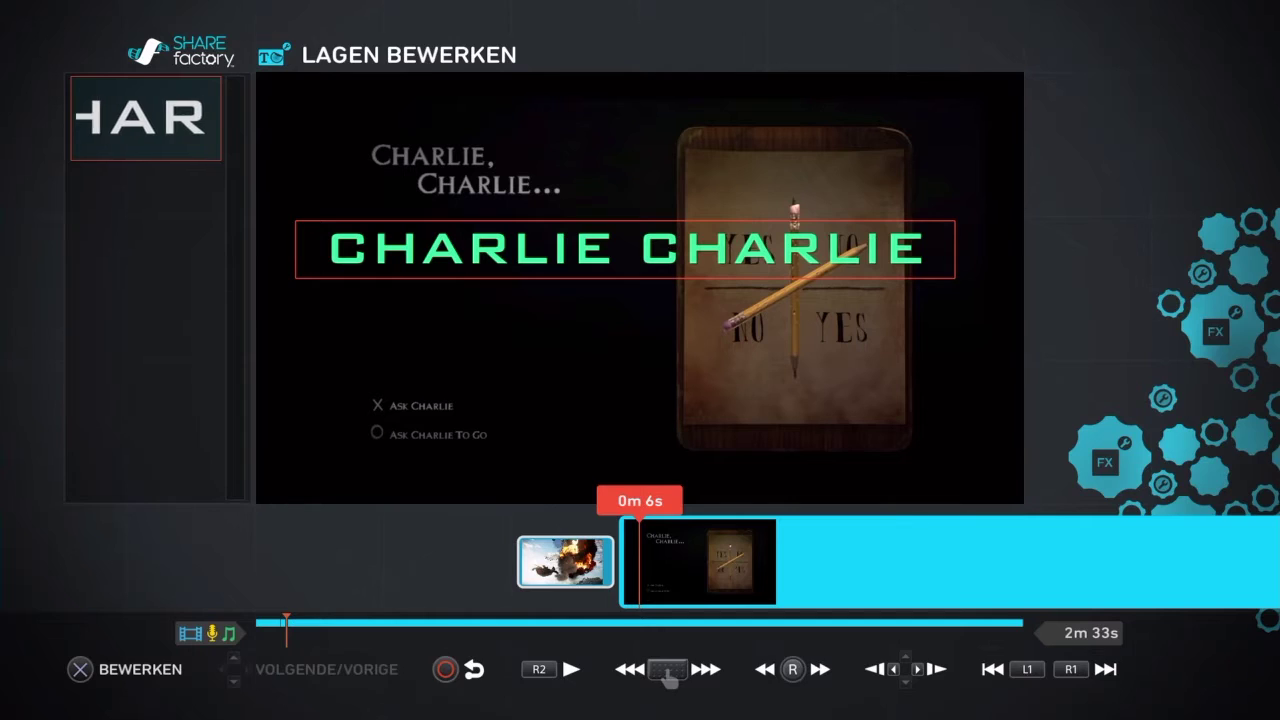
key(Escape)
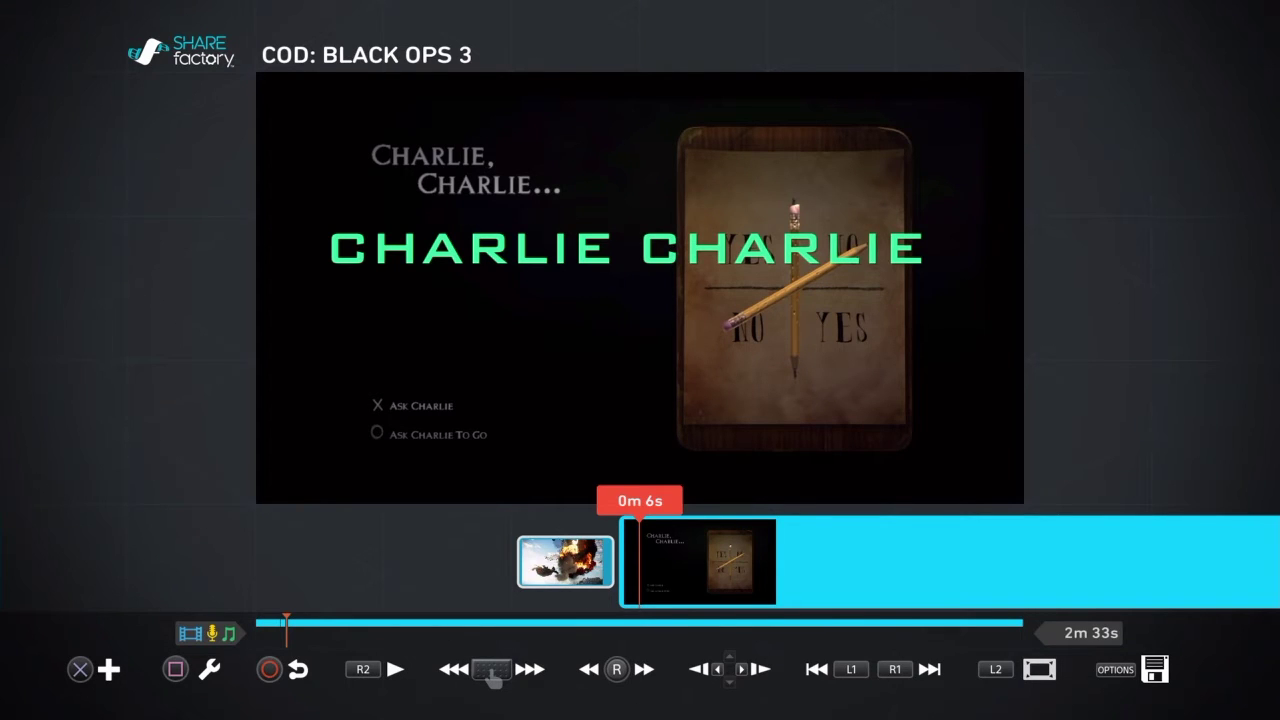
- Play the green CHARLIE CHARLIE clip as a full-screen preview
key(Return)
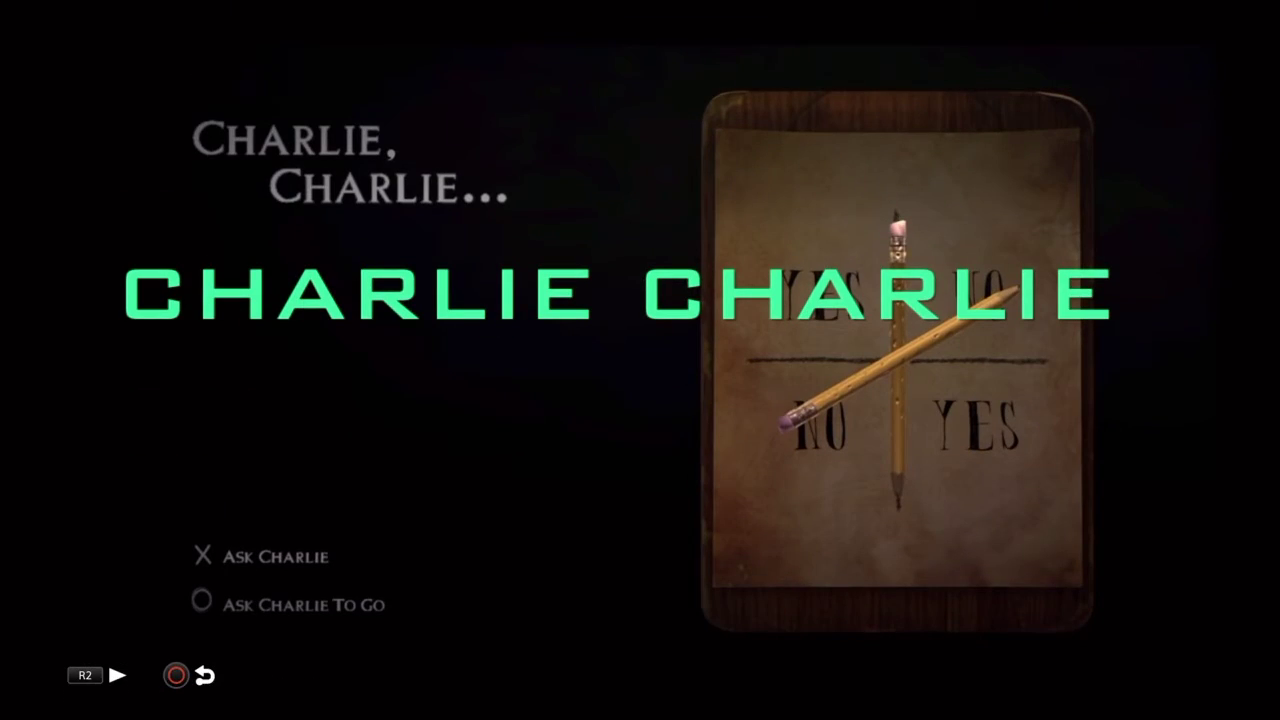